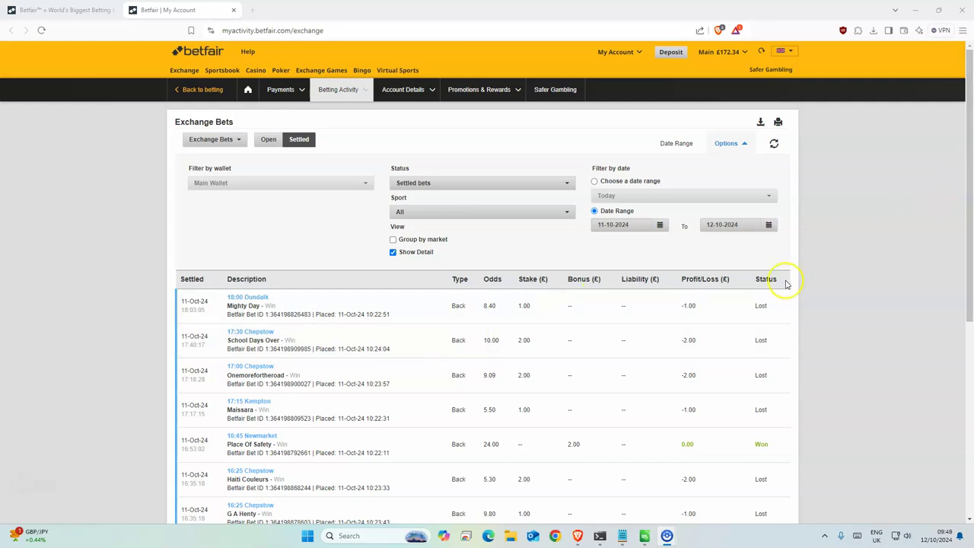
Step: Review the bet list and highlight the Le Fauve bet description
scroll(786, 284, down, 3)
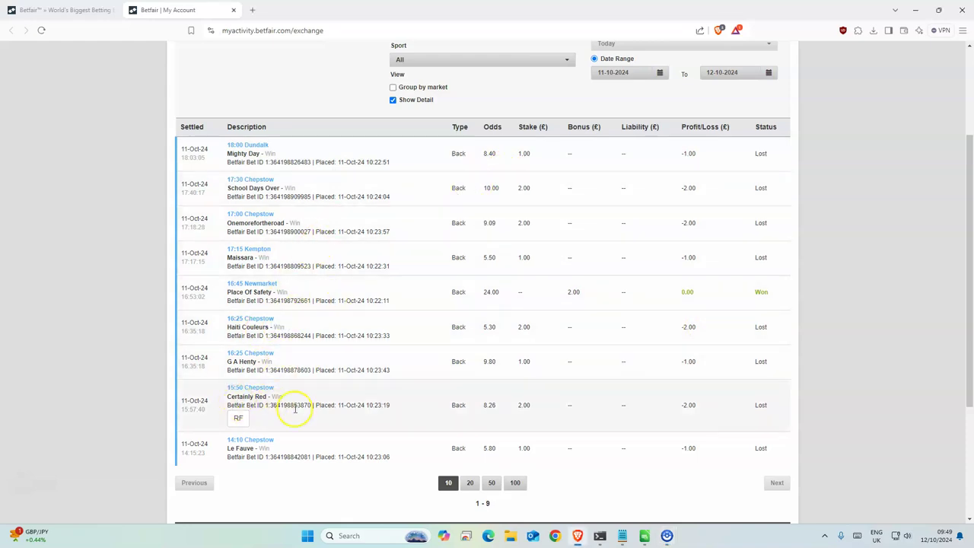
drag(225, 449, 342, 448)
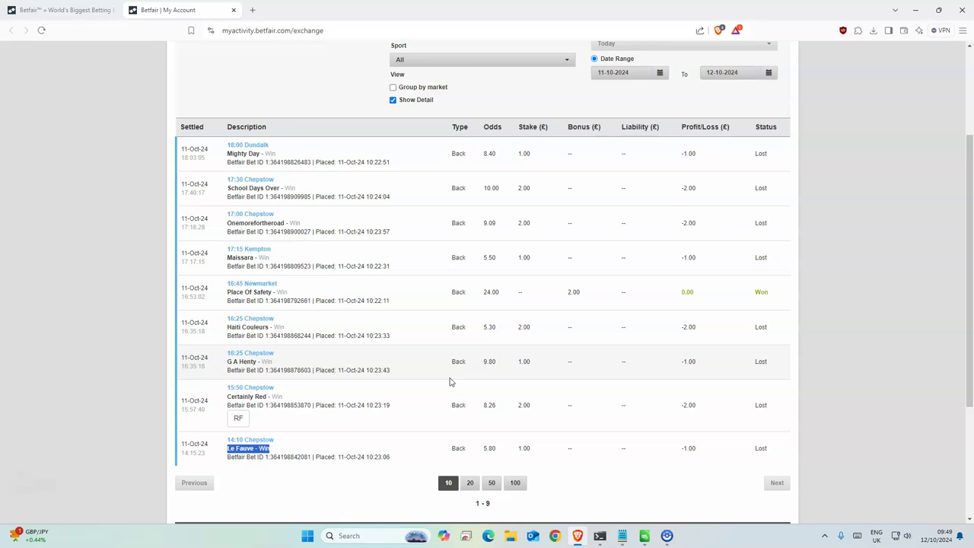
scroll(449, 381, up, 1)
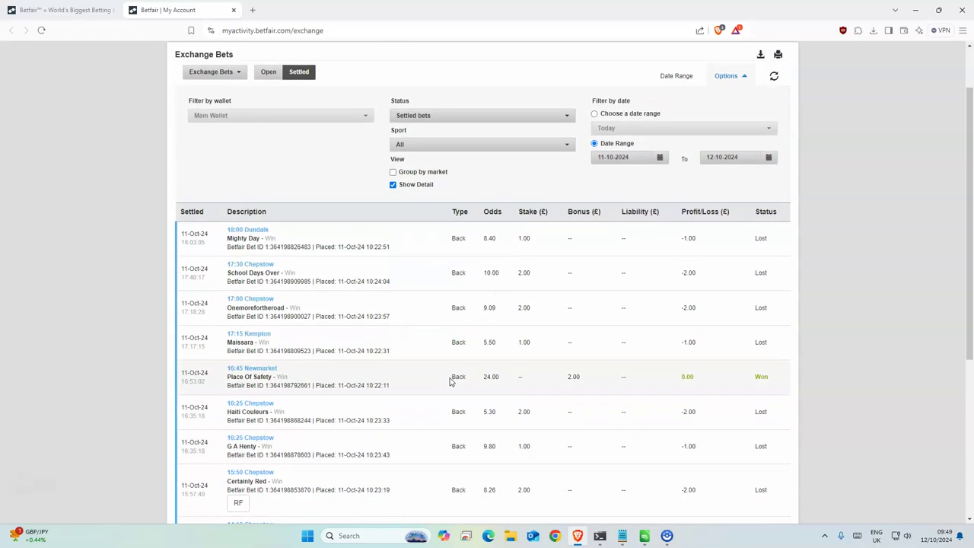
scroll(449, 381, up, 1)
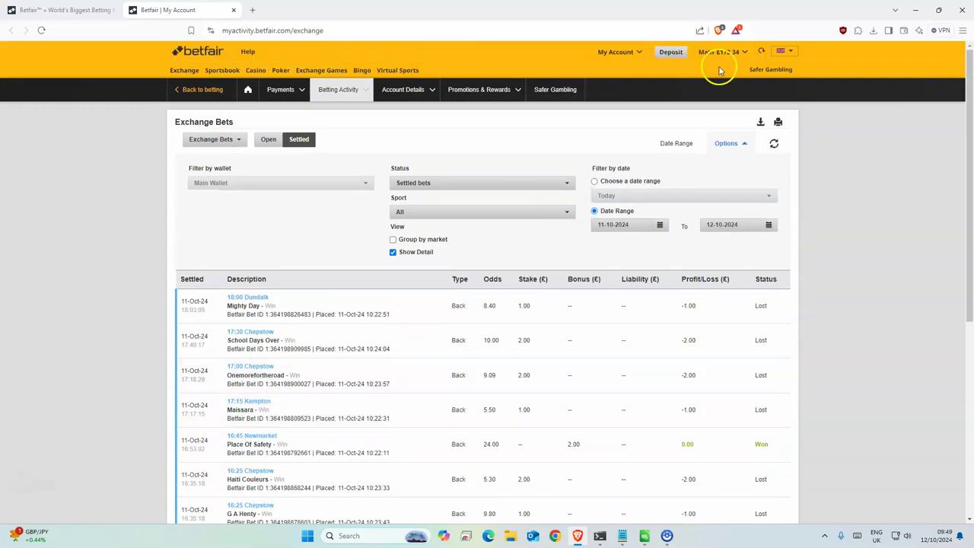
click(746, 54)
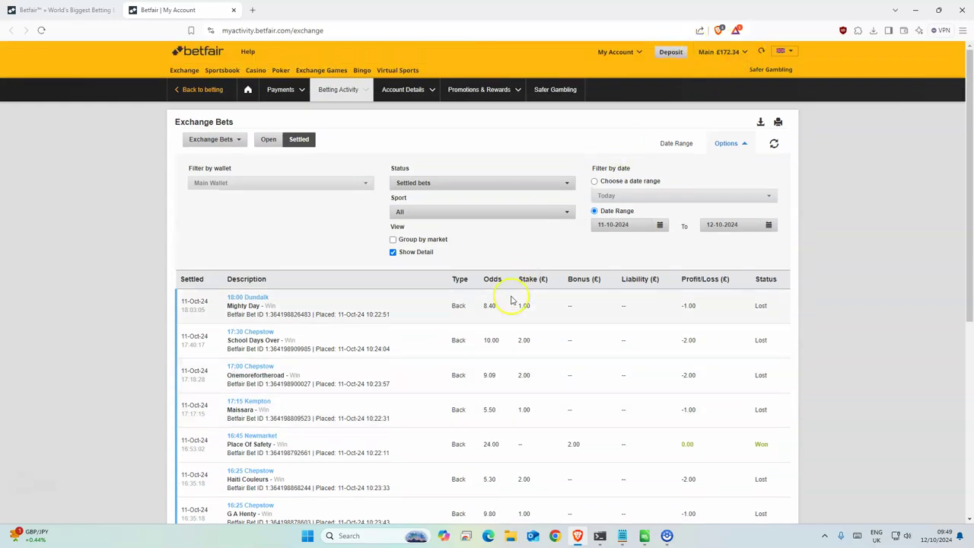
Step: In the MergedDF sheet, select the runners' Win Odds, including Springwell Bay's 3.9 and Mighty Bandit's 17.5
click(643, 535)
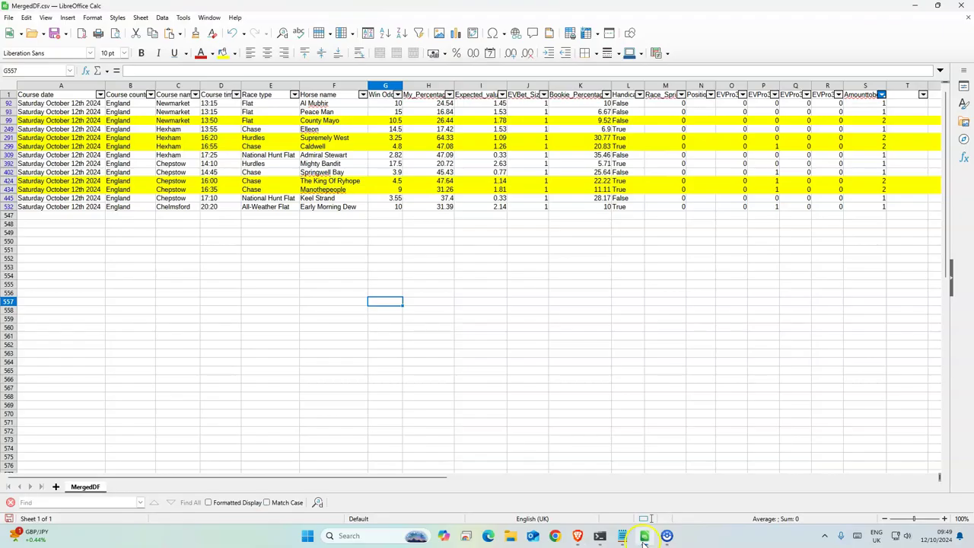
click(256, 260)
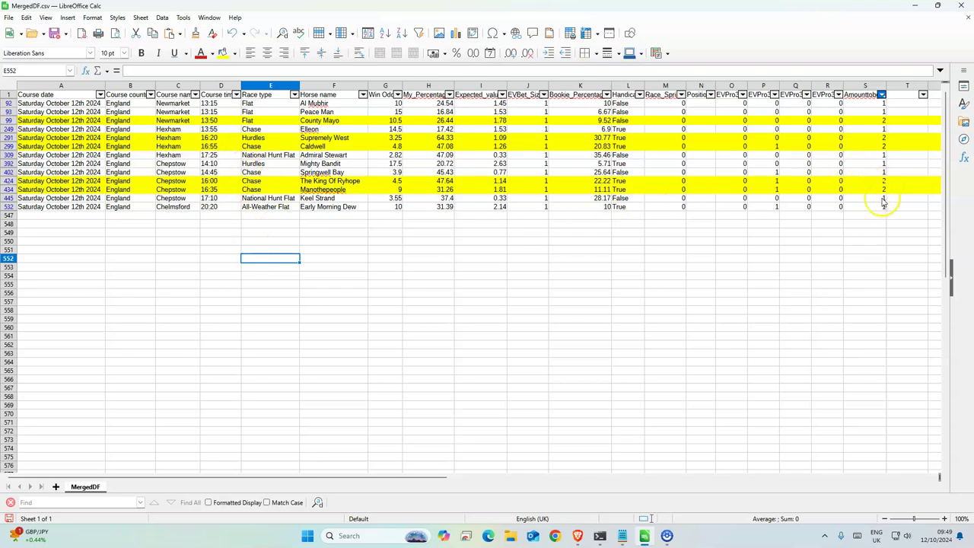
drag(394, 102, 378, 213)
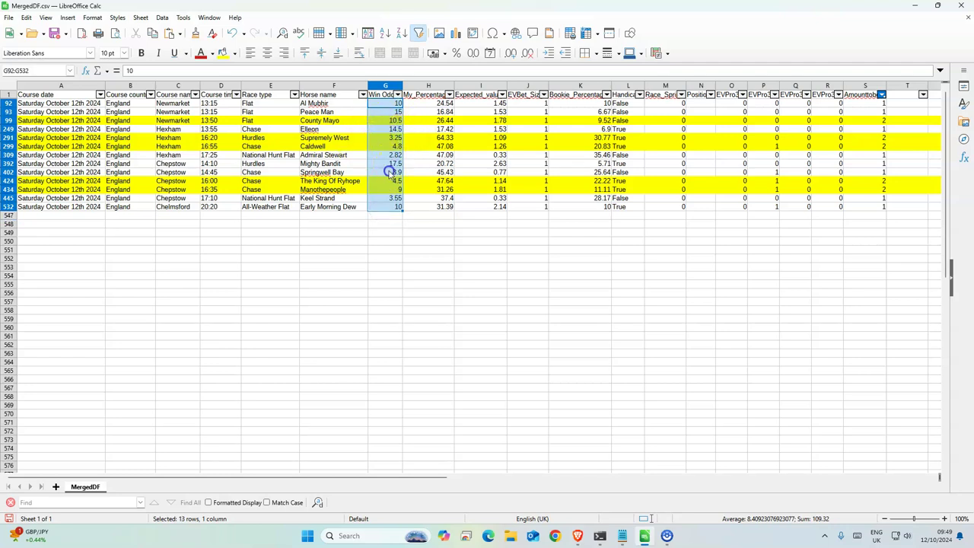
click(394, 172)
click(395, 163)
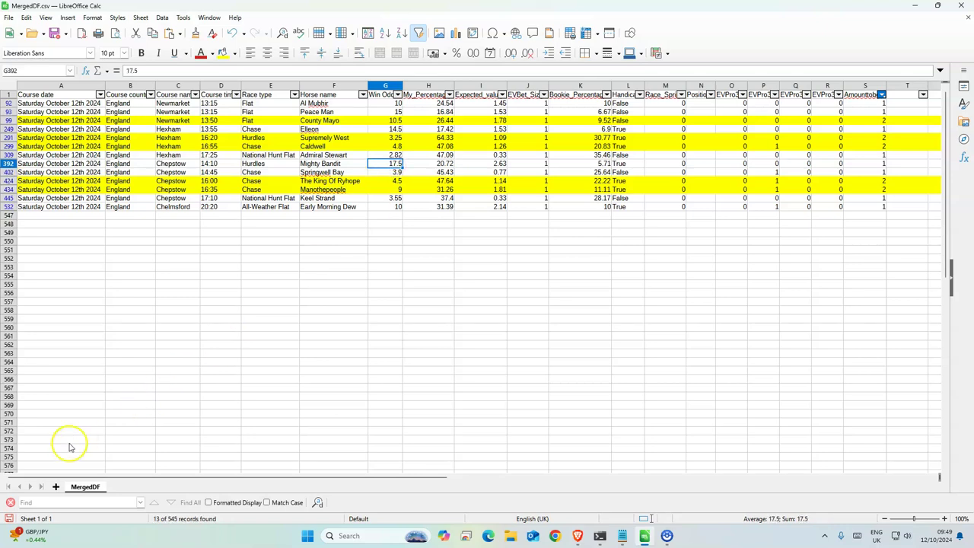
Step: Snap the spreadsheet to the right half and open the 13:15 Newmarket win market
key(super+Right)
click(137, 376)
click(238, 284)
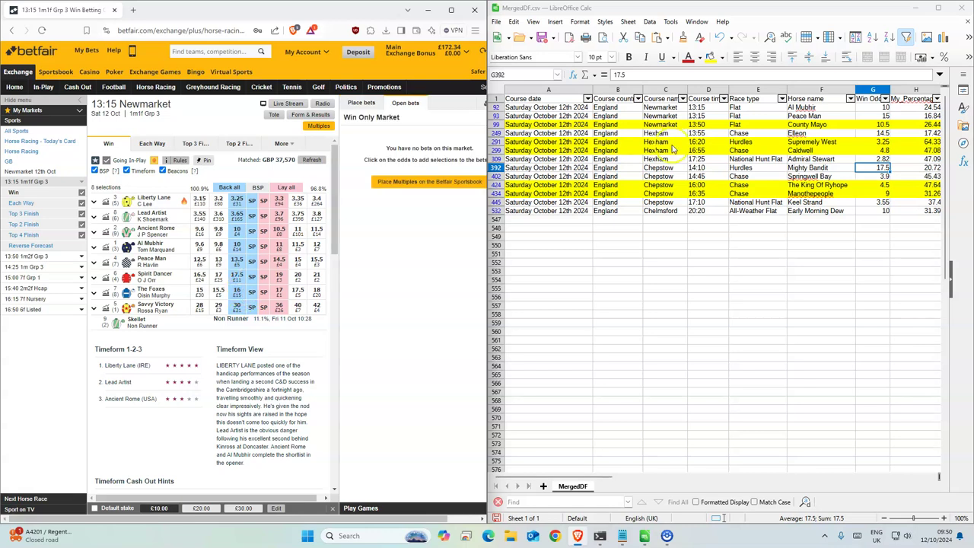
Step: Place £1 back bets on Al Mubhir at 10 and Peace Man at requested odds 15
drag(704, 110, 832, 115)
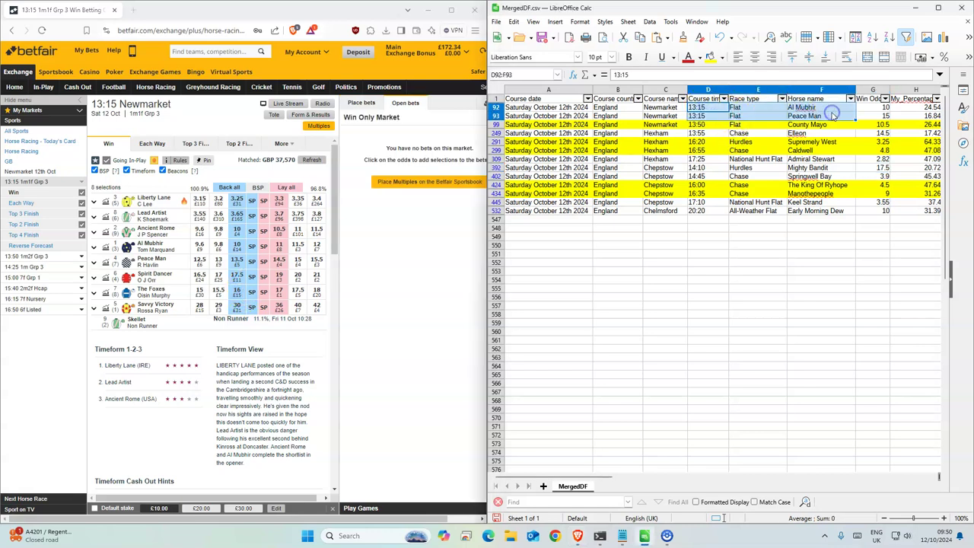
click(241, 247)
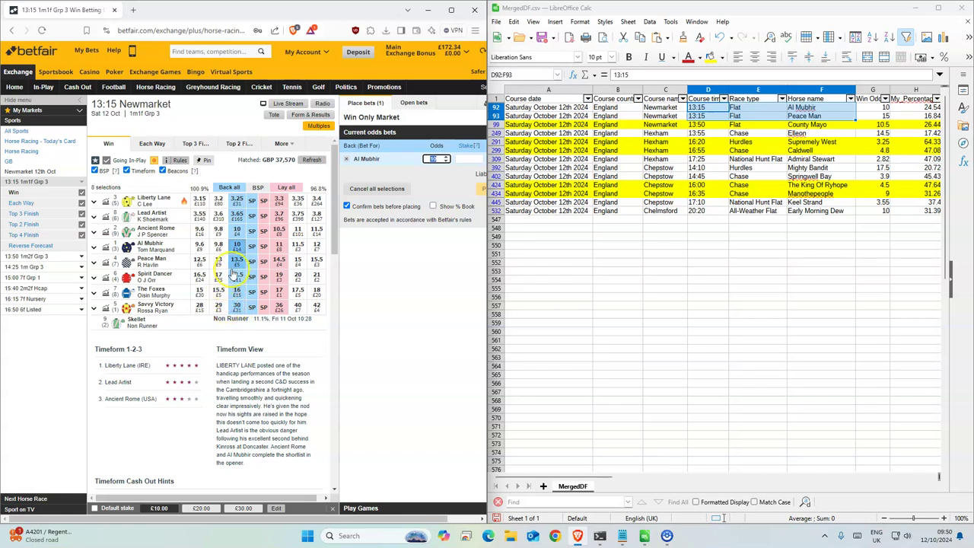
click(236, 262)
click(446, 172)
click(446, 168)
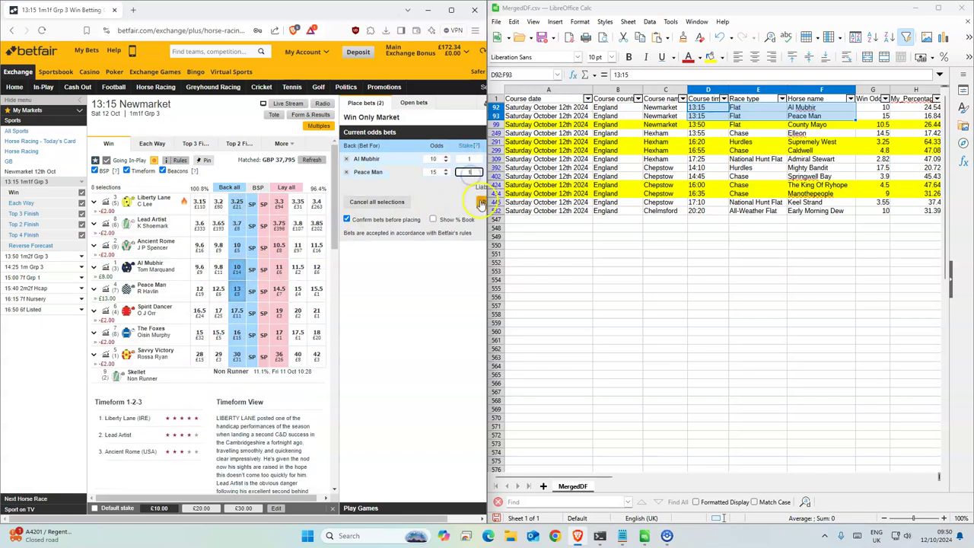
click(480, 202)
click(480, 216)
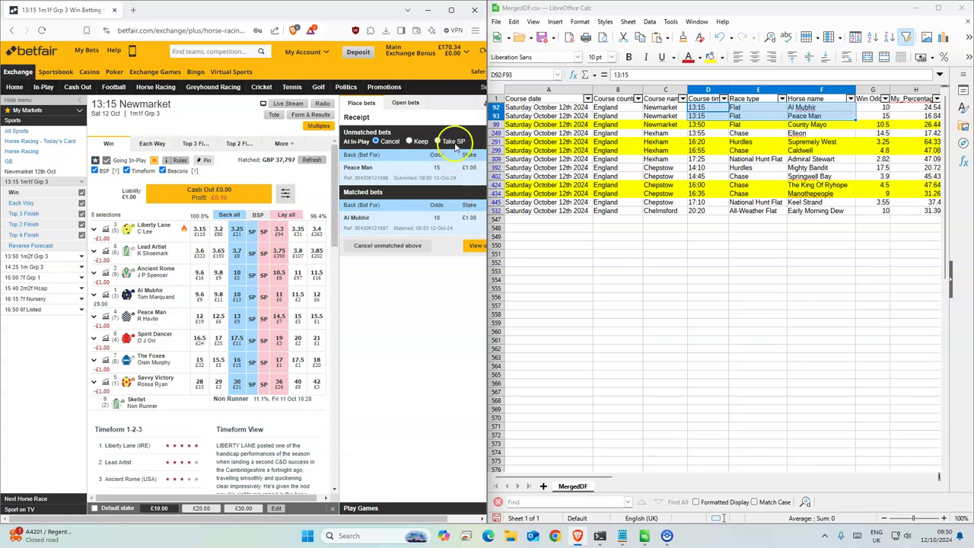
drag(484, 245, 495, 246)
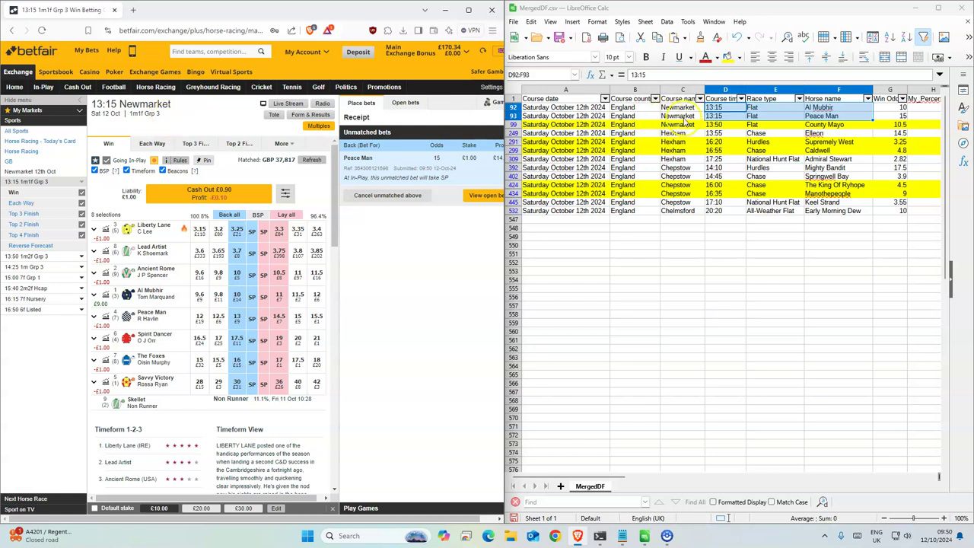
Step: Back County Mayo in the 13:50 Newmarket with a £2 stake at odds of 10.5
click(737, 127)
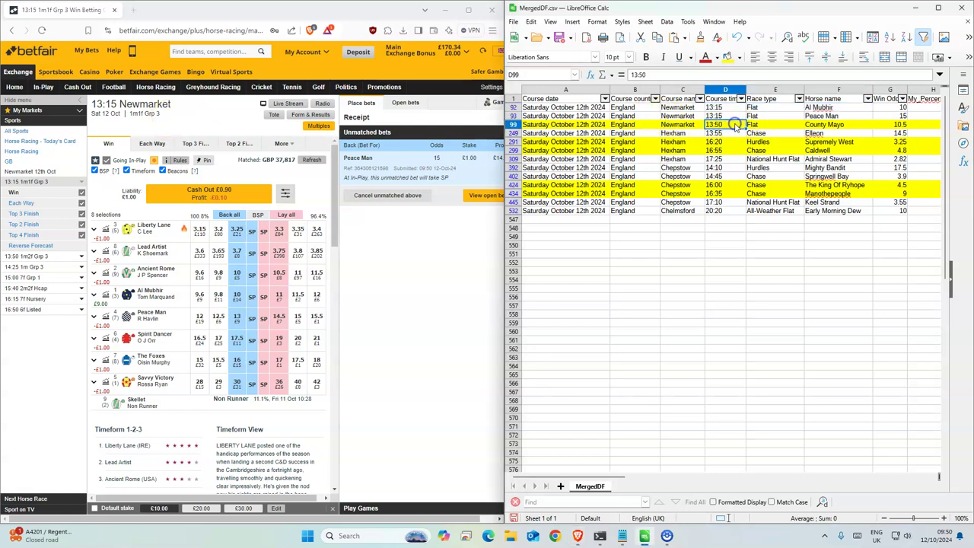
click(36, 257)
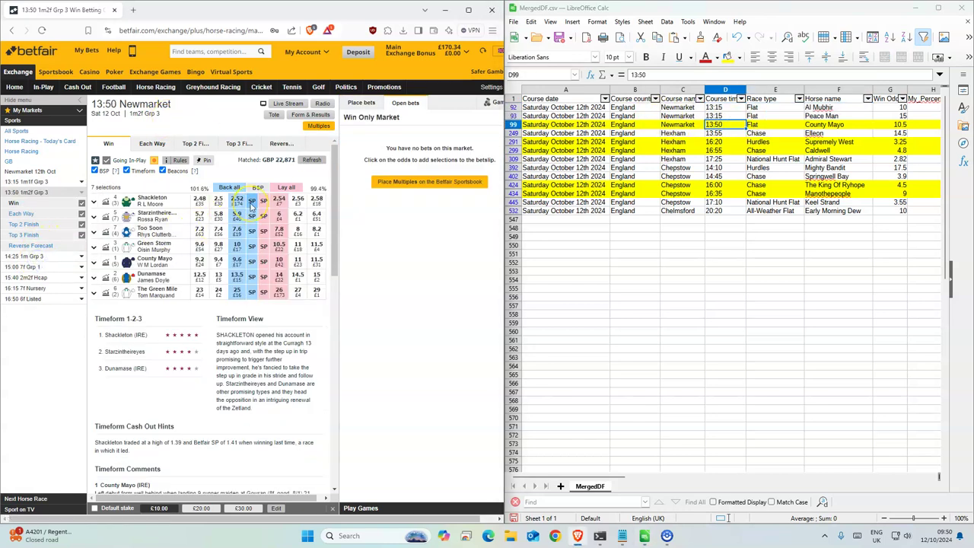
click(238, 263)
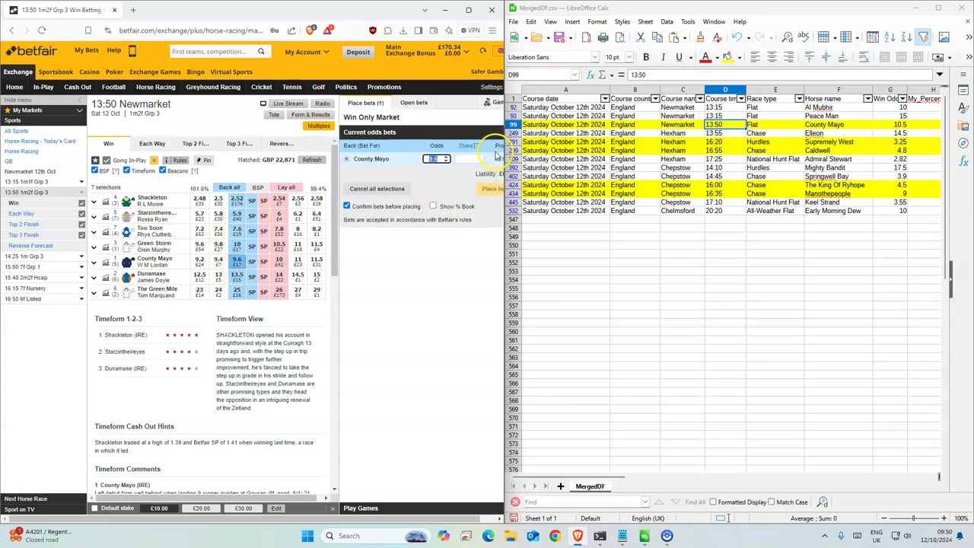
click(446, 157)
click(464, 158)
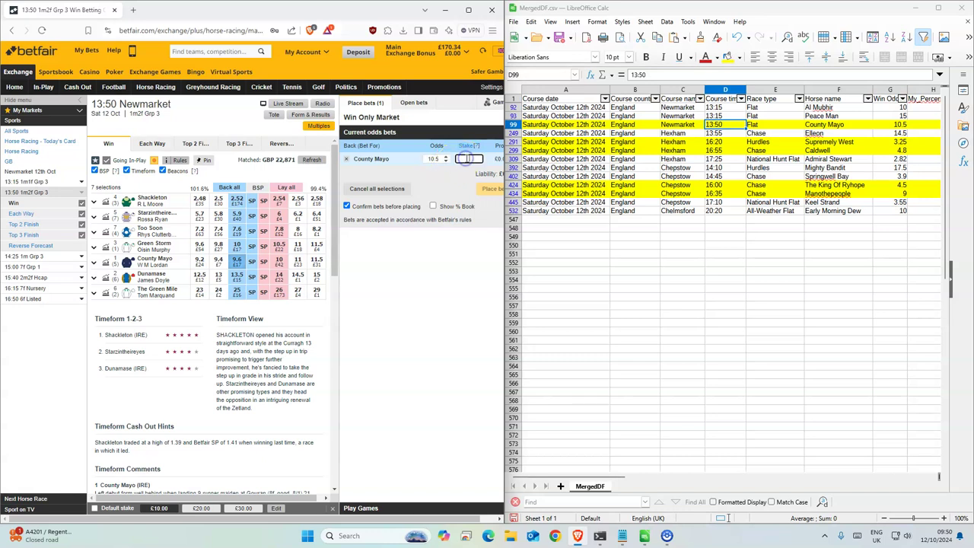
text(2)
click(493, 188)
click(487, 203)
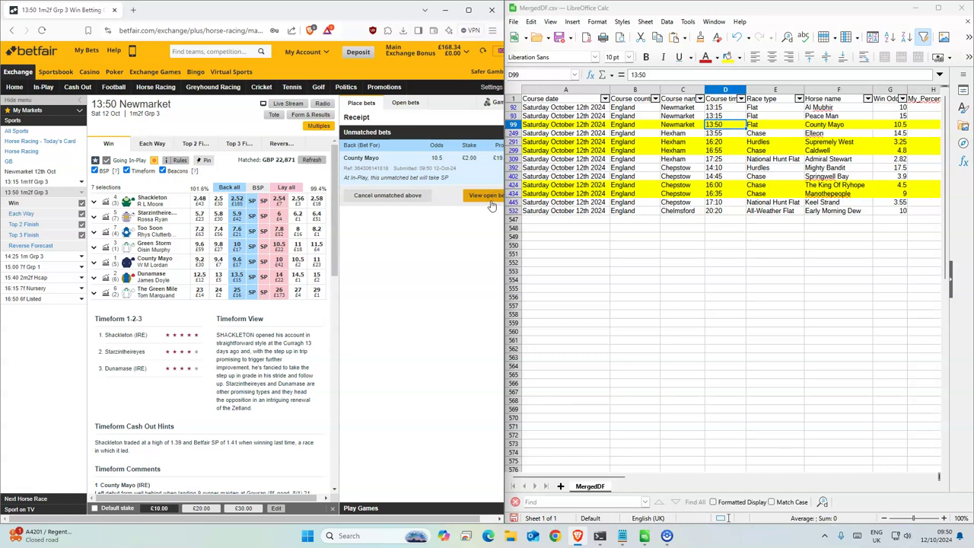
click(725, 134)
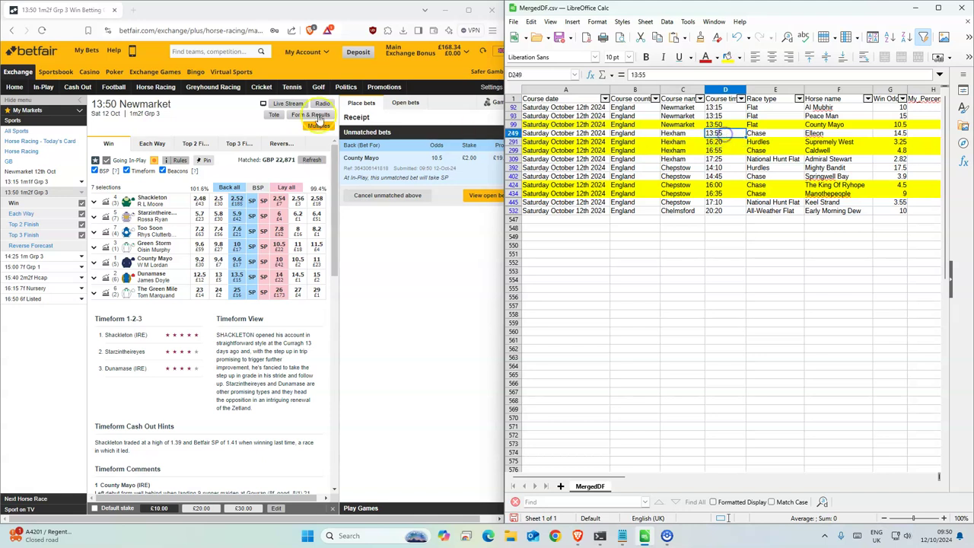
Step: Back Elleon for £1 in the 13:55 Hexham, matched at 16.36
click(156, 87)
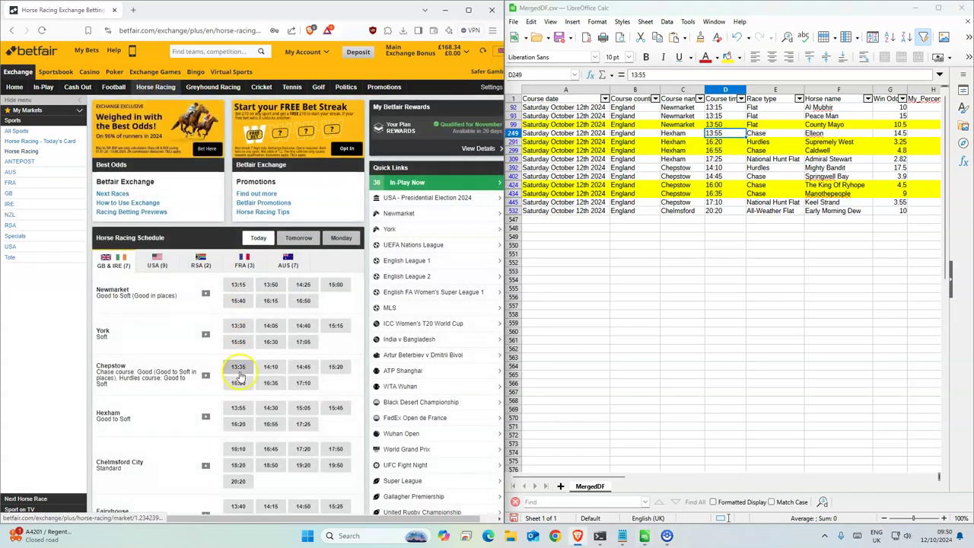
scroll(238, 375, down, 1)
click(242, 324)
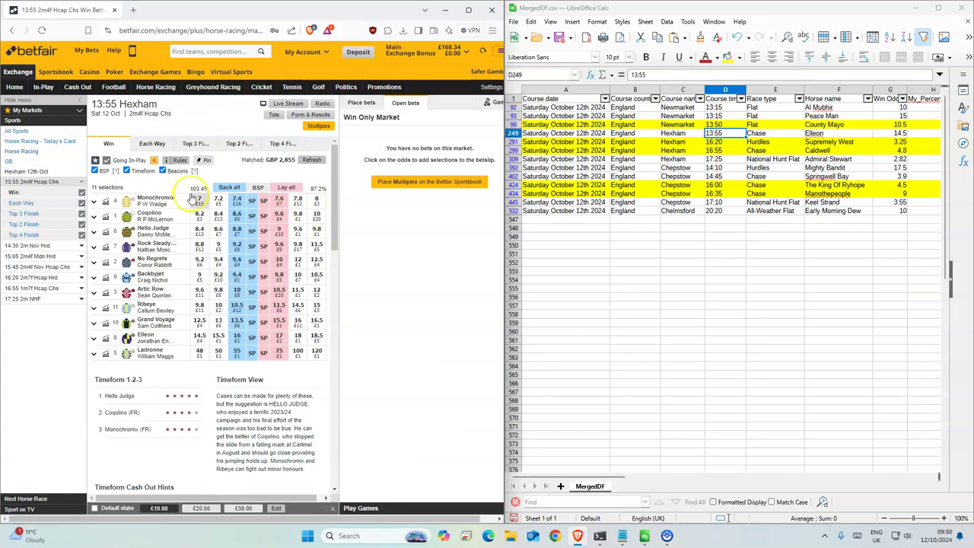
click(237, 337)
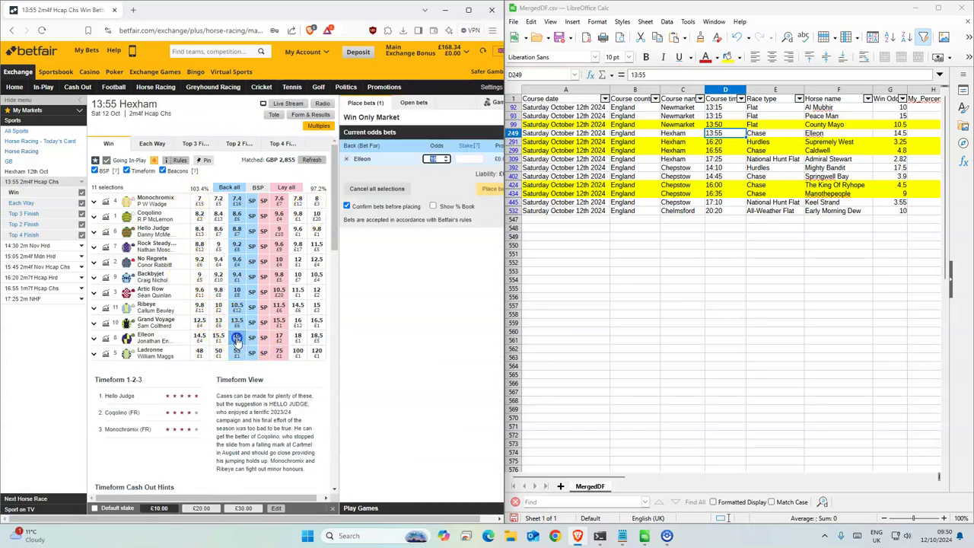
click(468, 158)
text(1)
click(491, 189)
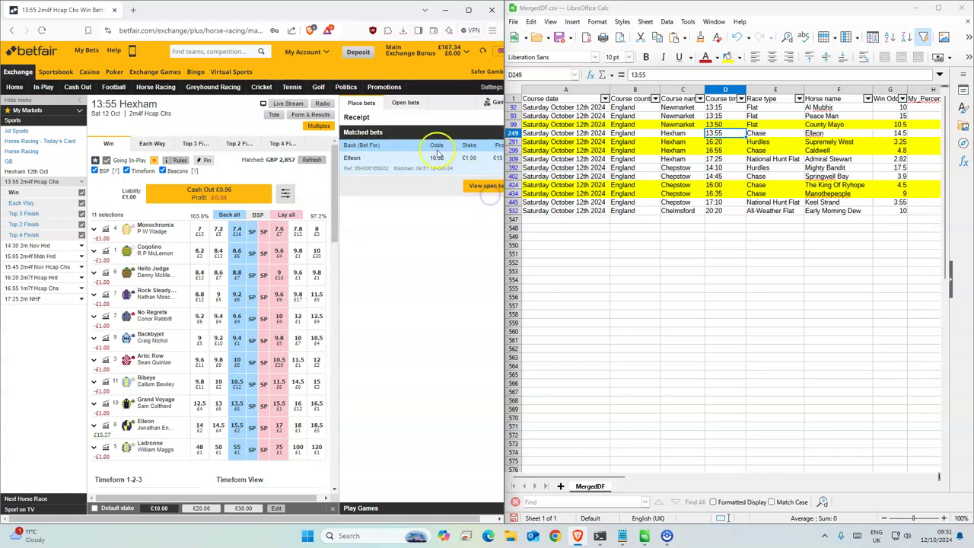
key(alt+Tab)
key(Down)
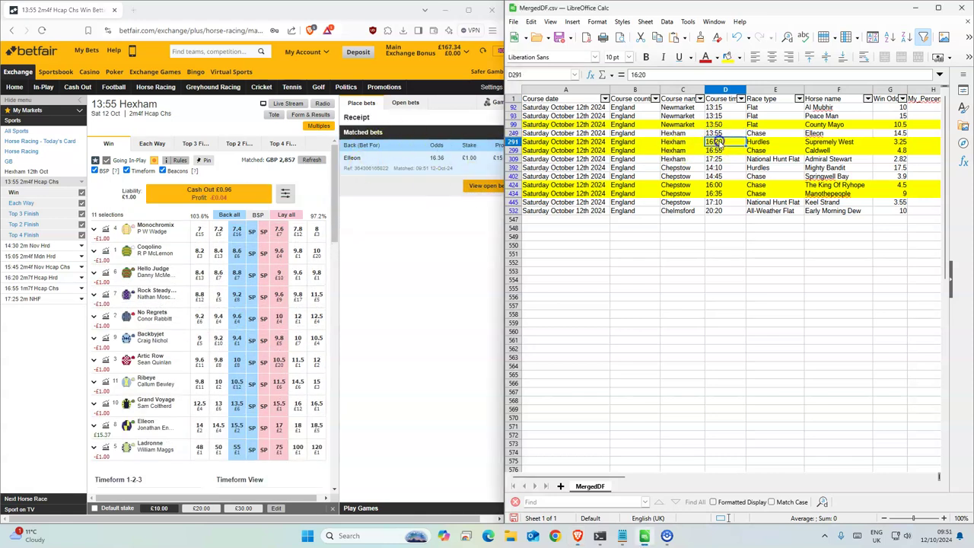
Step: Place a £2 back bet on Supremely West at 3.25 in the 16:20 Hexham race
click(29, 277)
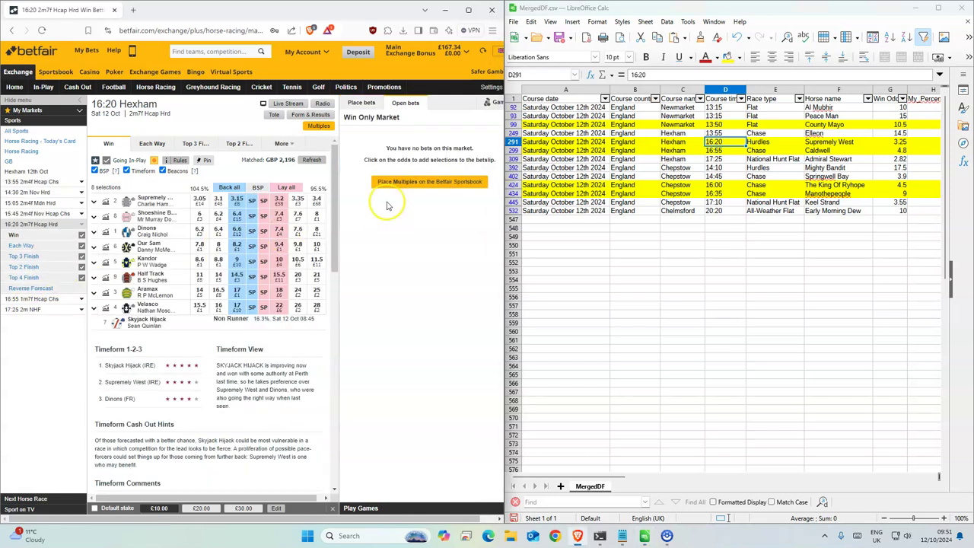
click(237, 200)
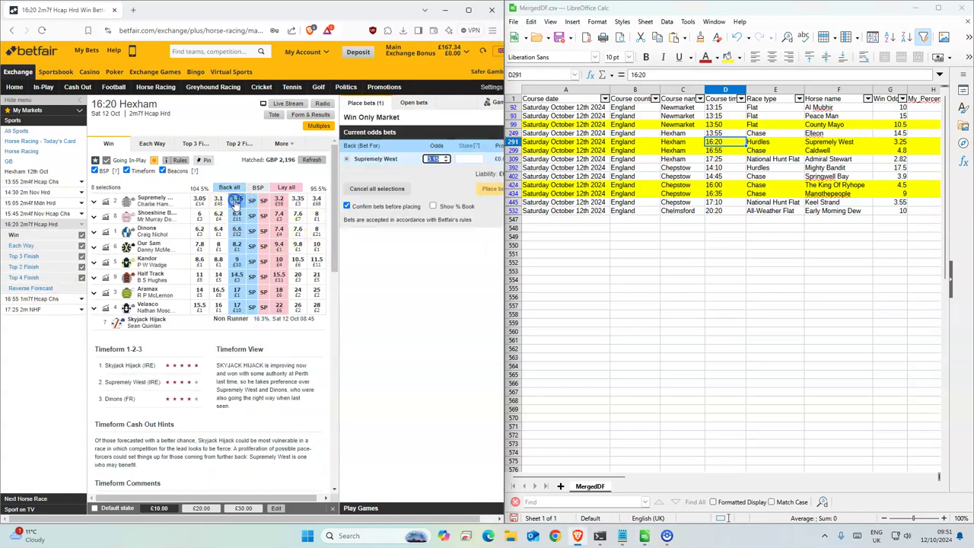
text(2)
click(438, 160)
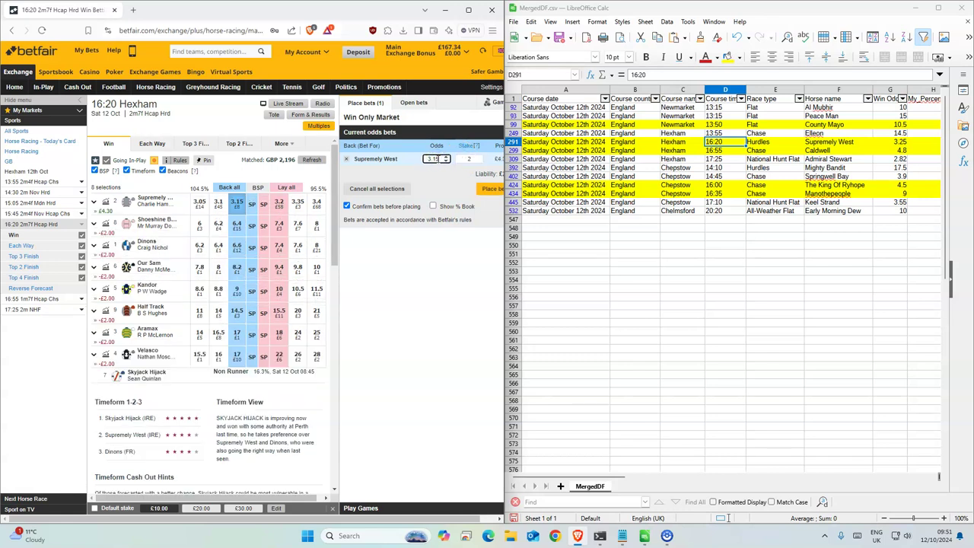
click(487, 189)
click(482, 195)
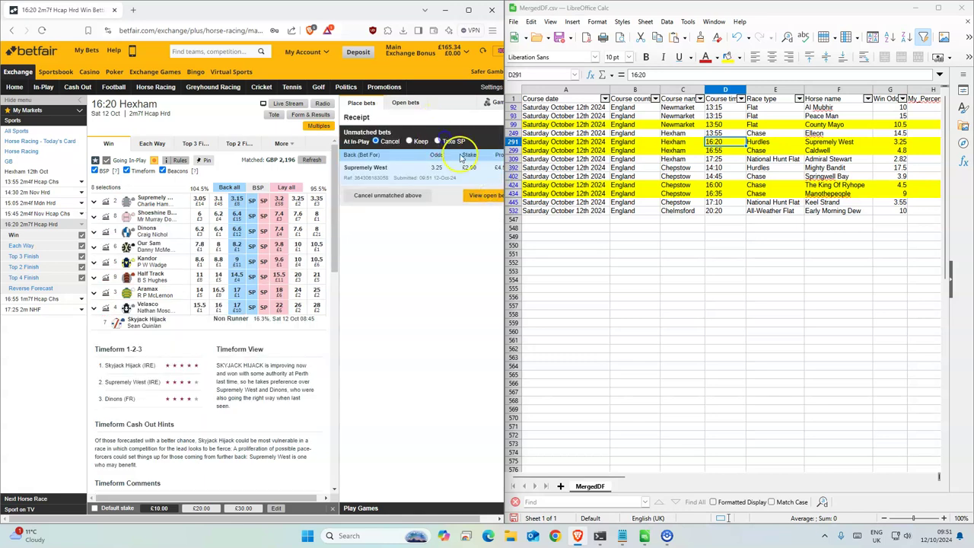
Step: Make the unmatched Supremely West bet take SP in-play and open the 16:55 Hexham race
click(459, 143)
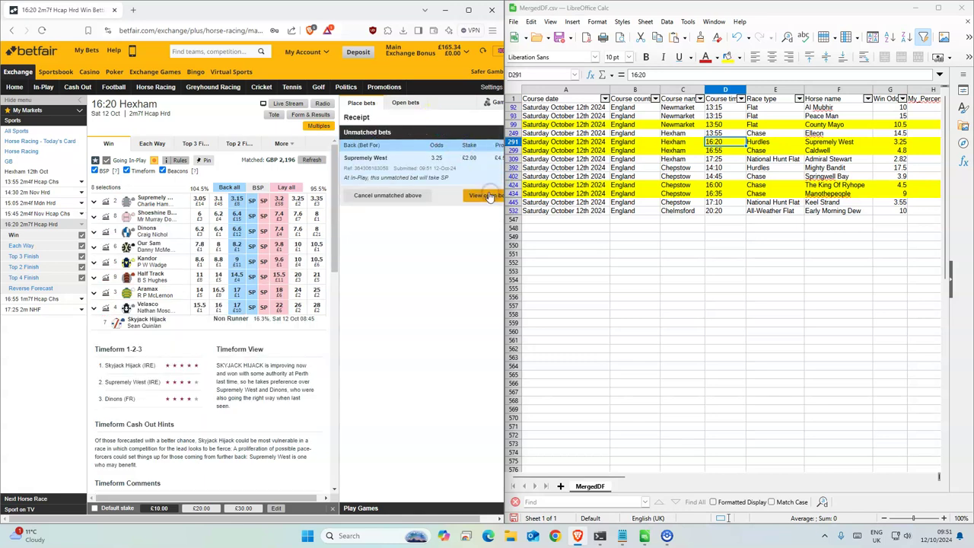
click(712, 150)
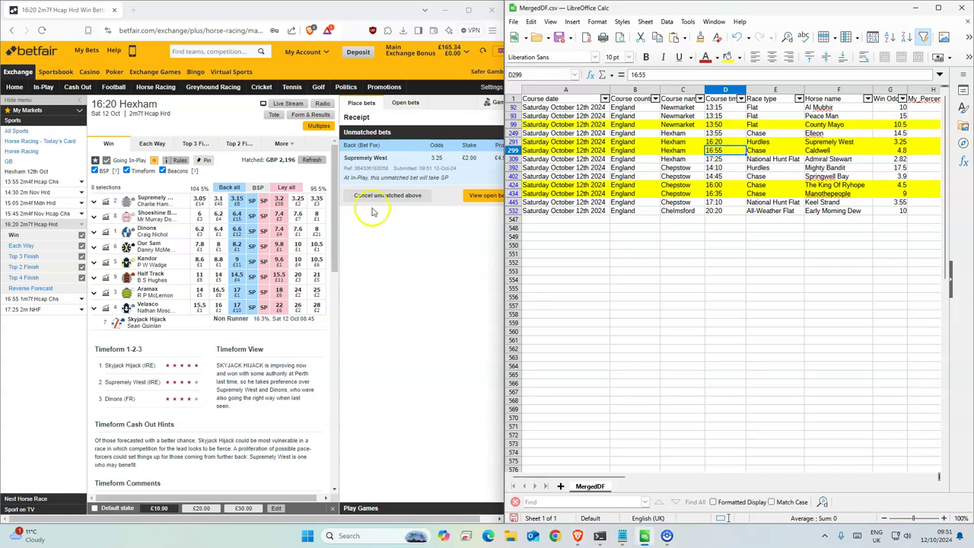
click(34, 298)
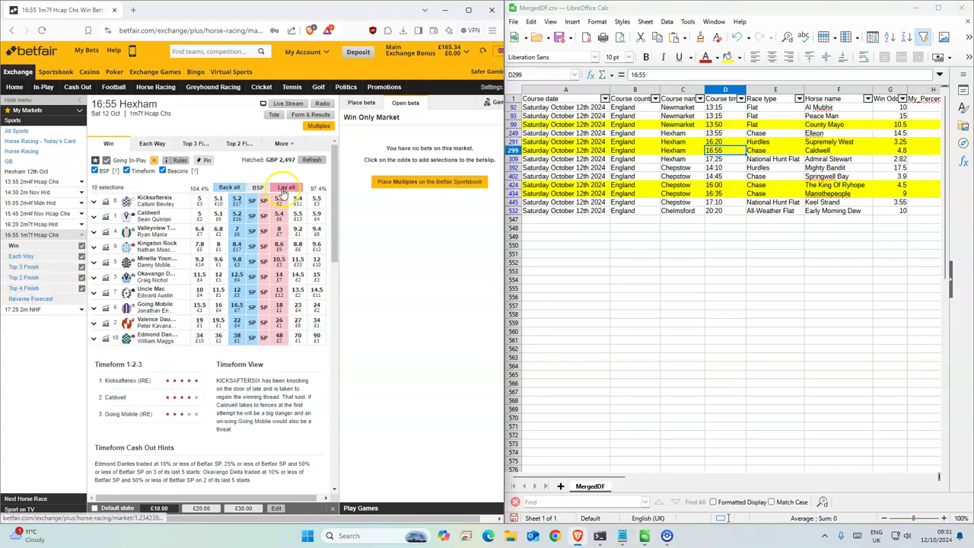
Step: Back Caldwell for £2 at 5.2 in the 16:55 Hexham, against his listed 4.8 odds
click(235, 218)
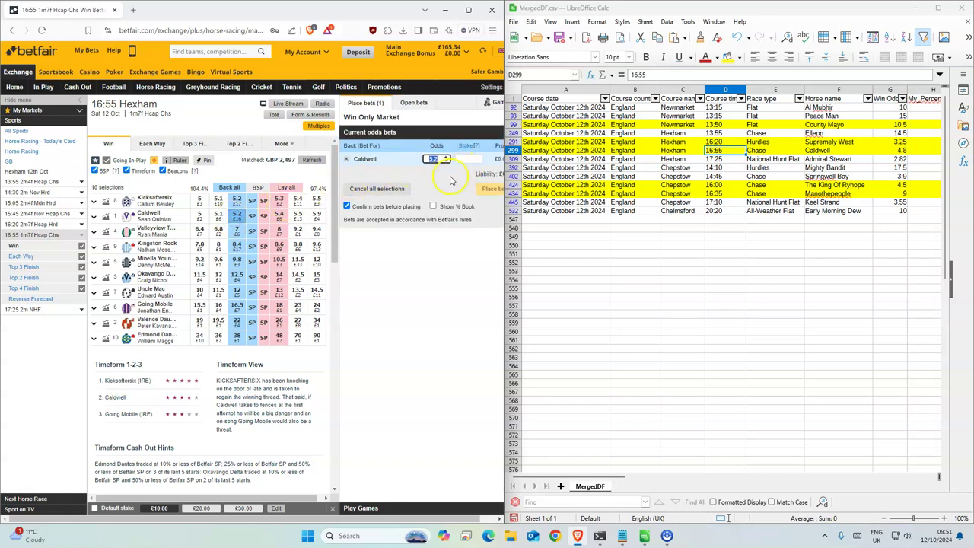
key(Tab)
text(2)
click(491, 188)
click(491, 190)
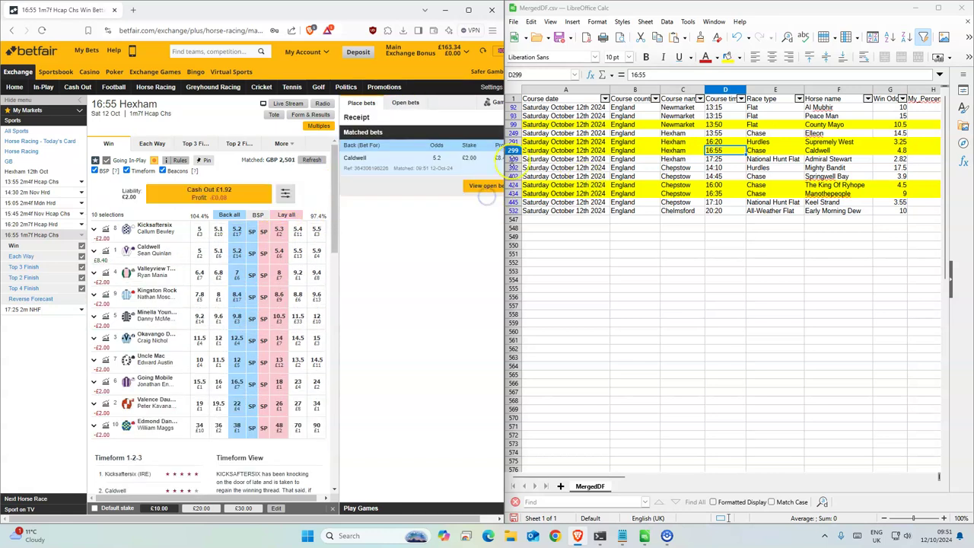
click(895, 151)
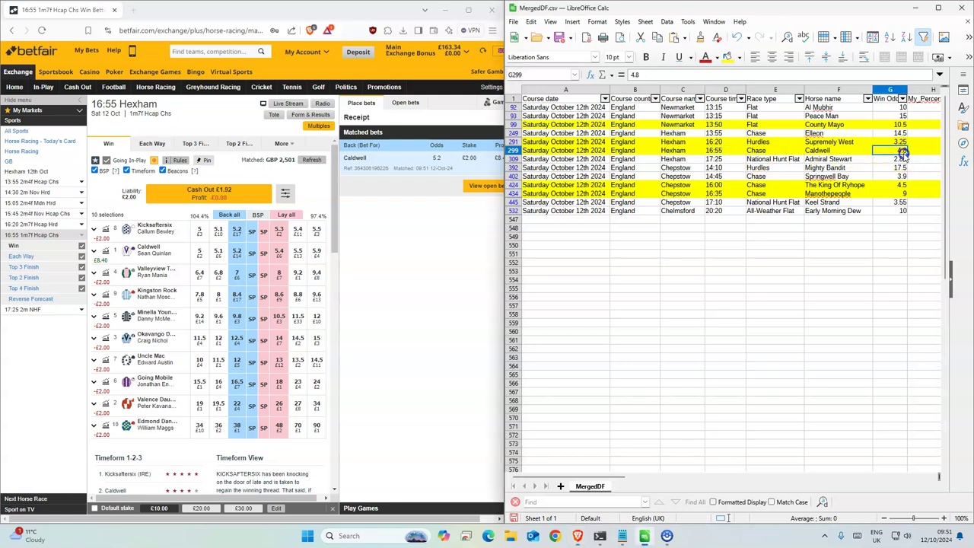
click(726, 159)
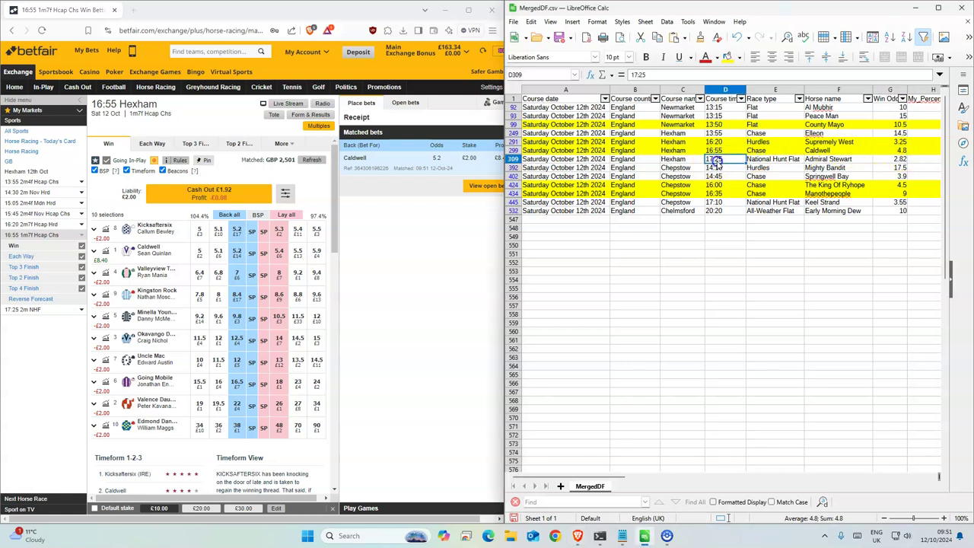
Step: Back Admiral Stewart for £1 at 2.98 in the 17:25 Hexham, against his listed 2.82 odds
click(25, 312)
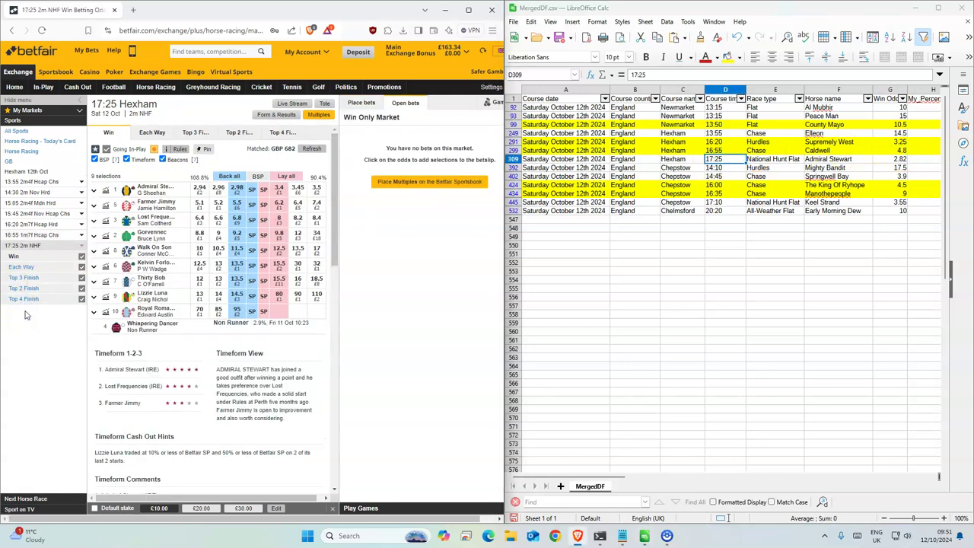
click(253, 268)
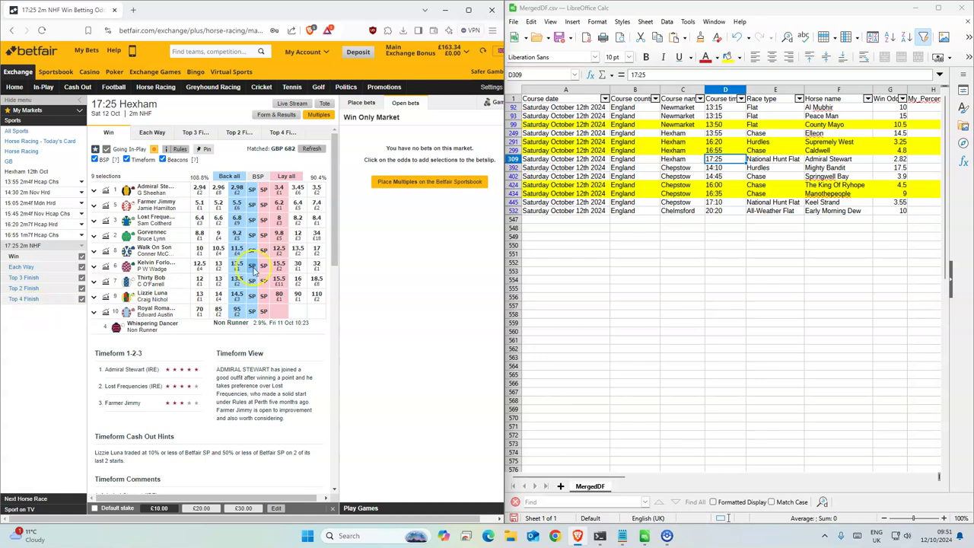
click(238, 189)
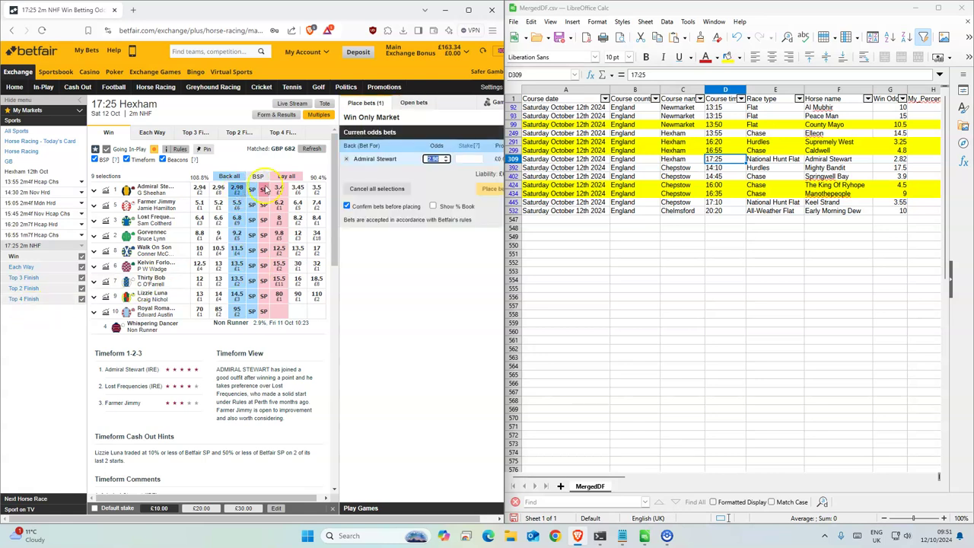
text(1)
click(491, 189)
click(491, 198)
click(910, 159)
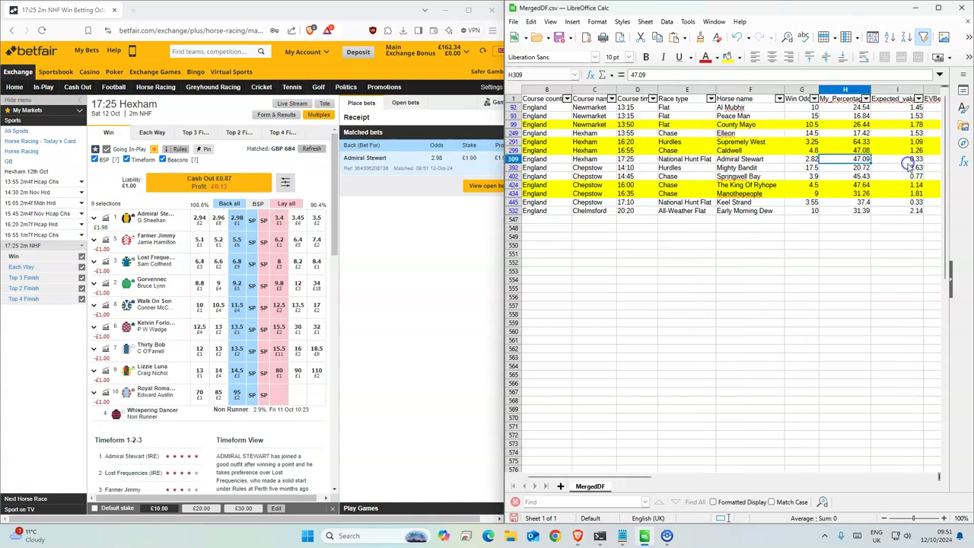
click(812, 159)
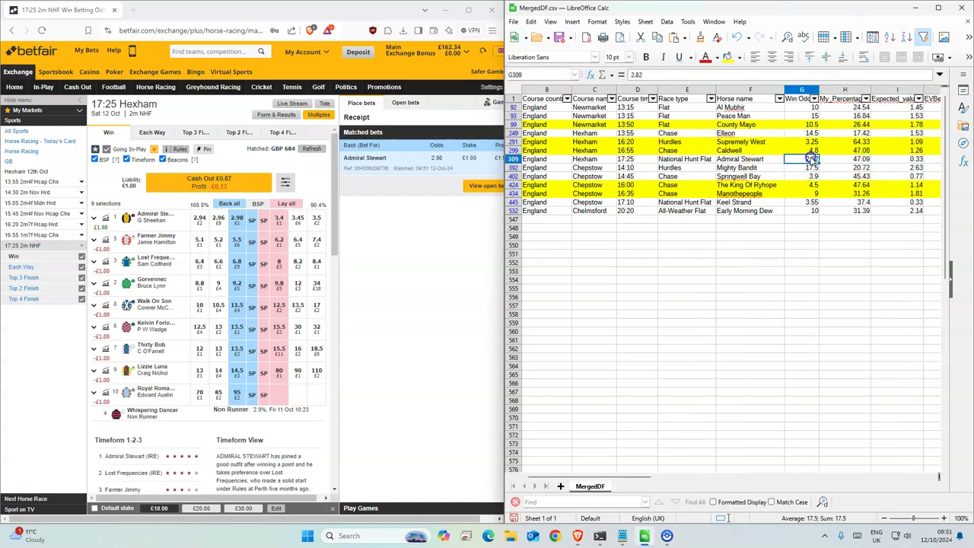
click(732, 168)
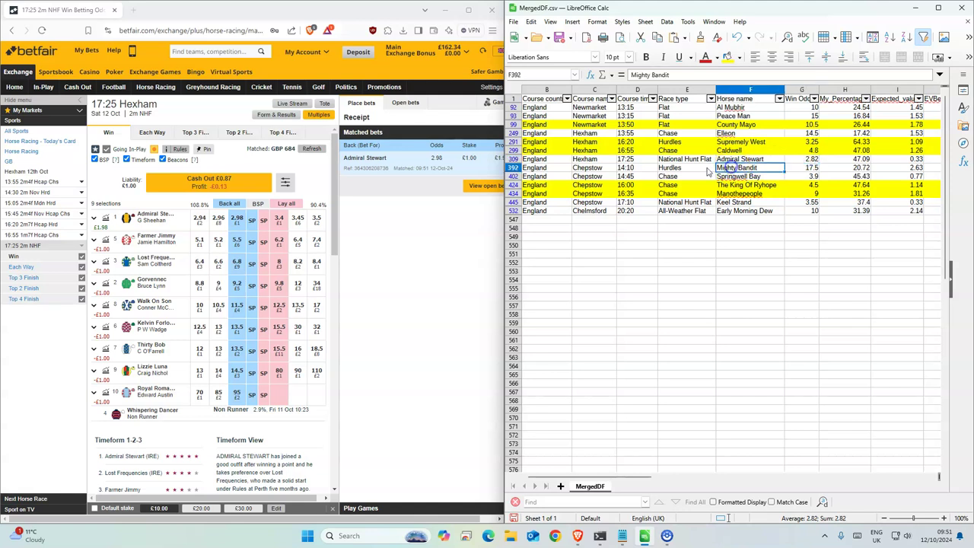
Step: Back Mighty Bandit at 18.5 with a £1 stake in the 14:10 Chepstow, against his listed 17.5 odds
click(155, 87)
click(219, 381)
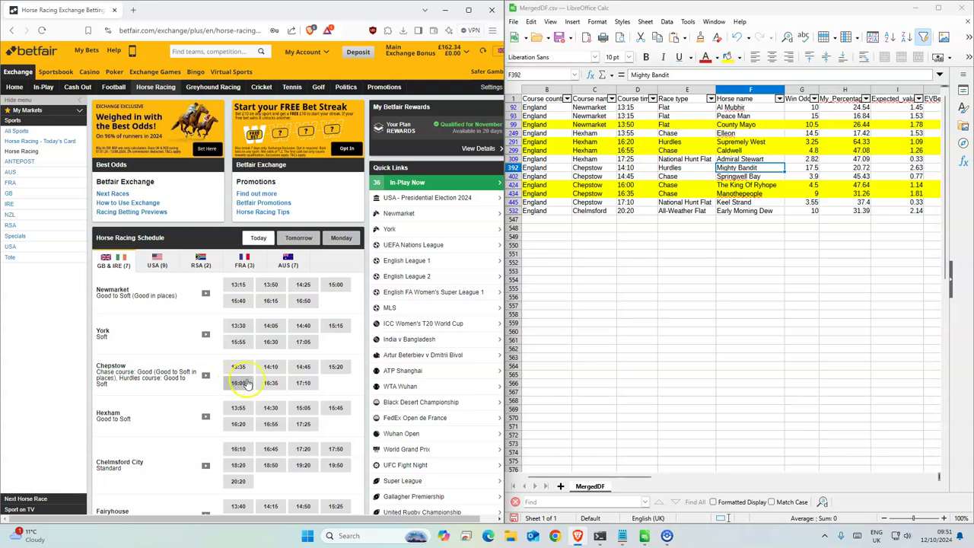
click(271, 366)
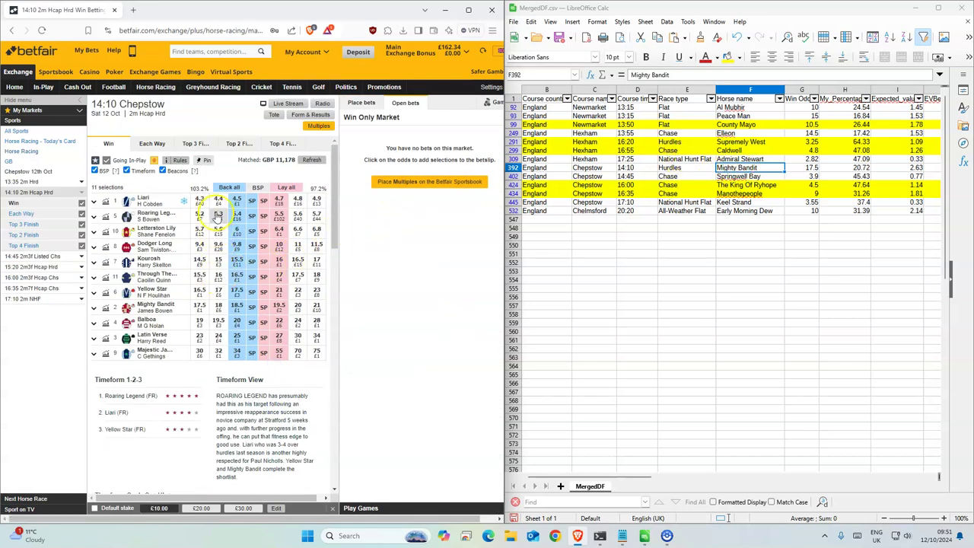
click(236, 308)
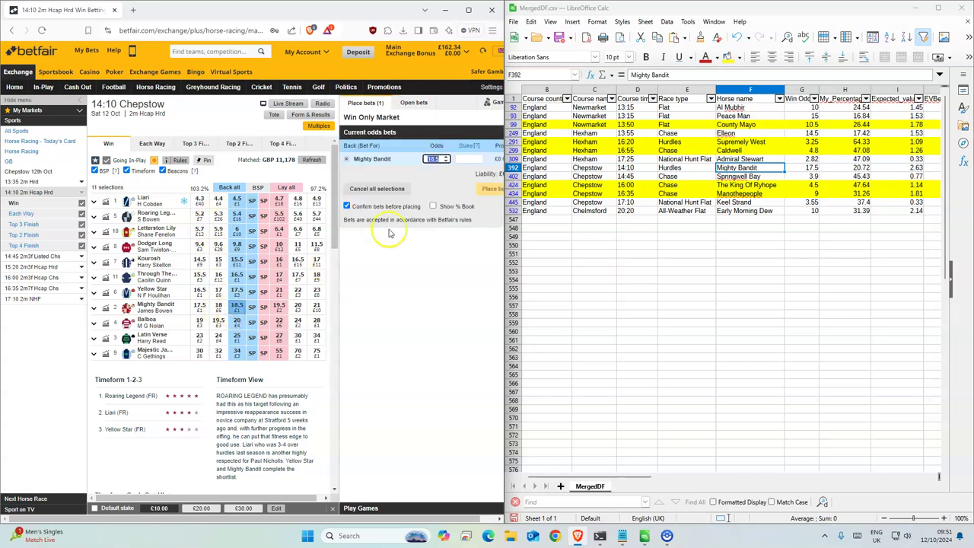
click(463, 158)
text(1)
click(491, 188)
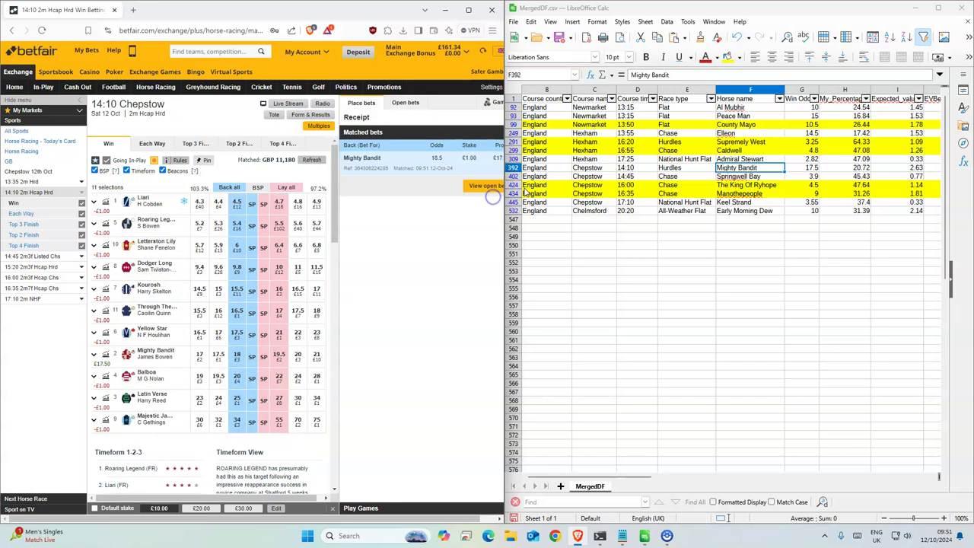
click(484, 195)
click(807, 167)
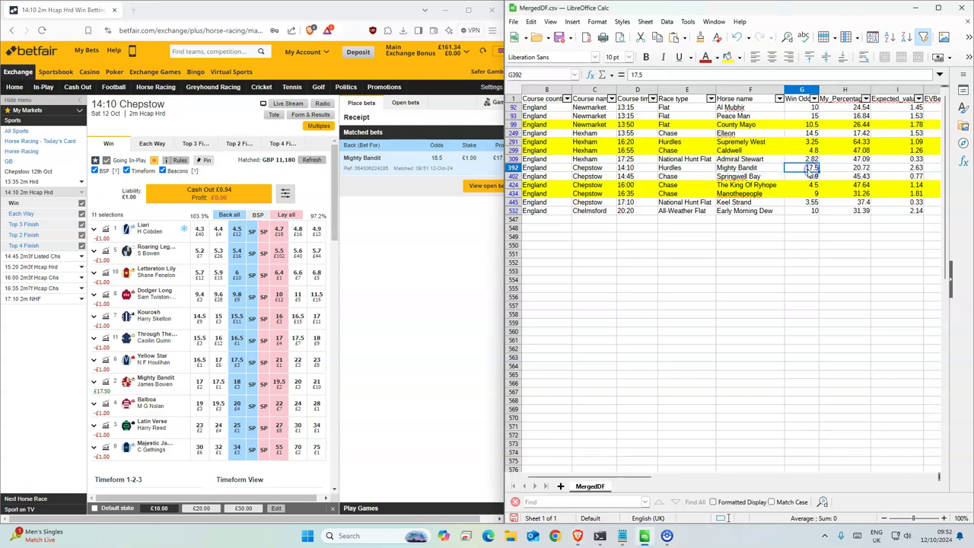
click(727, 177)
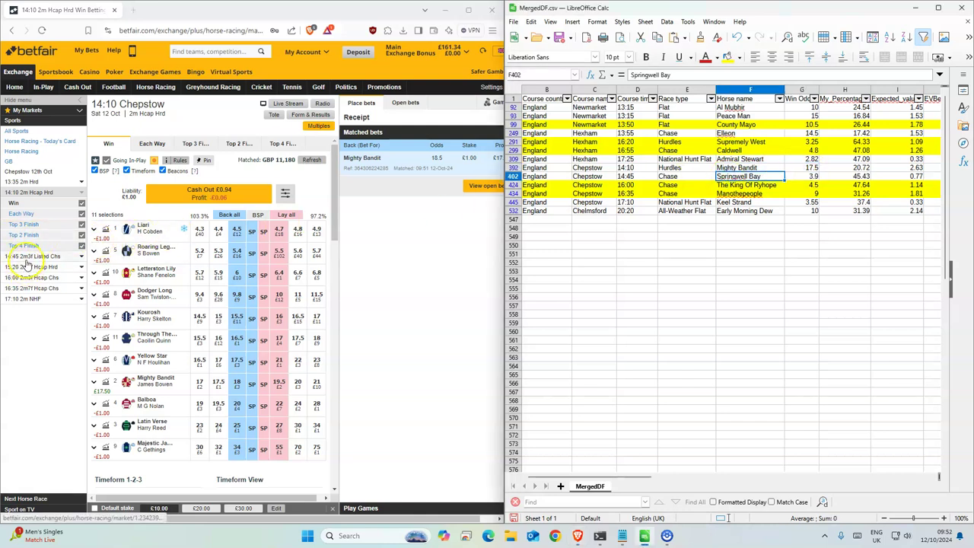
Step: Back Springwell Bay at 4.3 with a £1 stake in the 14:45 Chepstow race
click(31, 256)
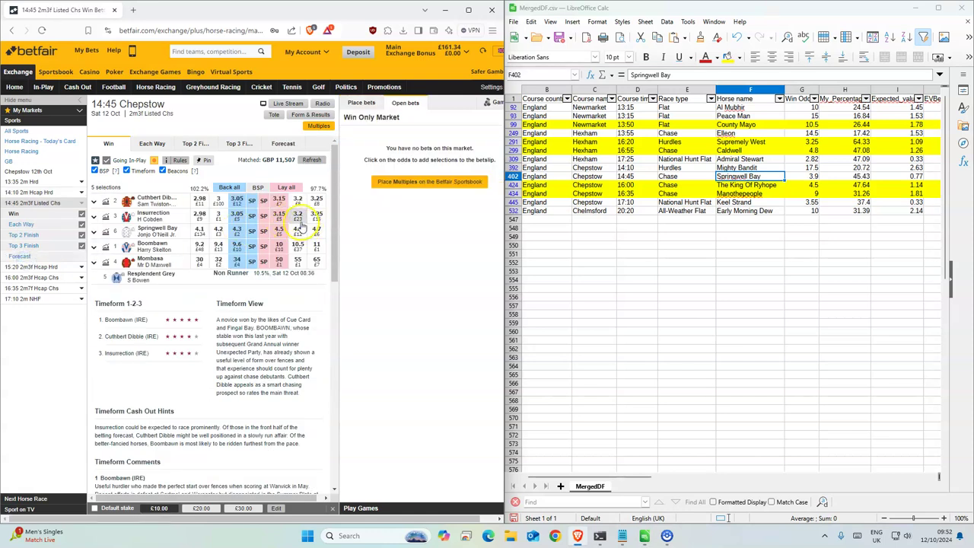
click(238, 231)
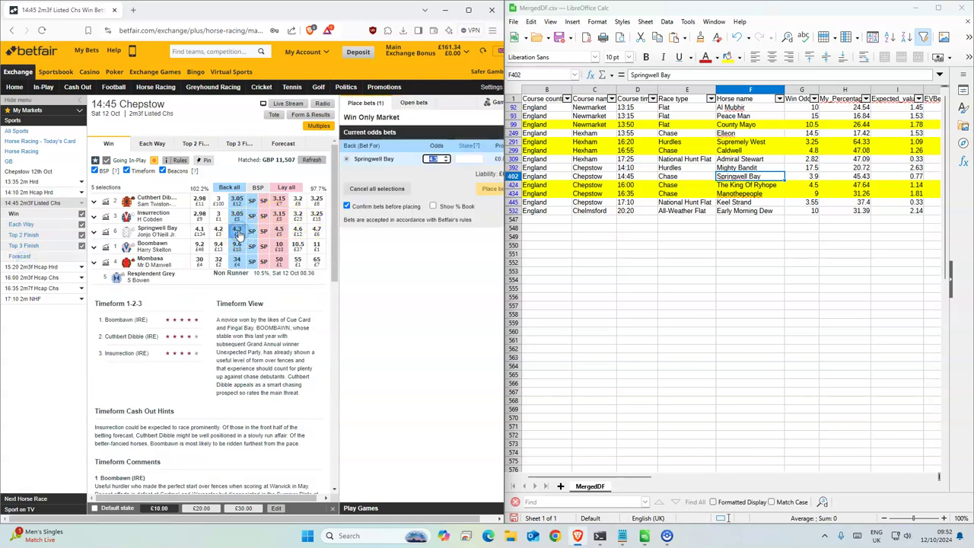
click(468, 158)
text(1)
click(490, 188)
click(487, 194)
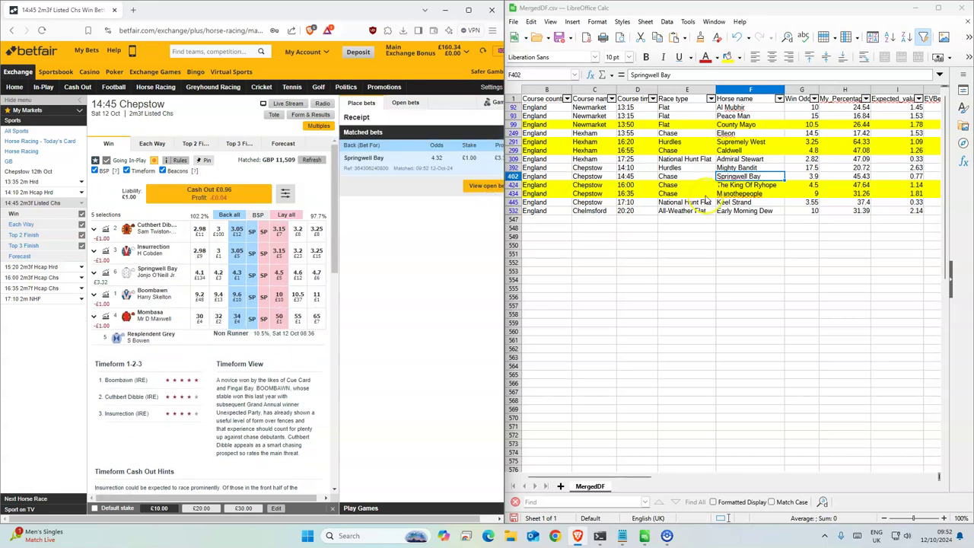
click(625, 185)
Step: Back The King Of Ryhope at 4.7 with a £2 stake in the 16:00 Chepstow race
click(27, 277)
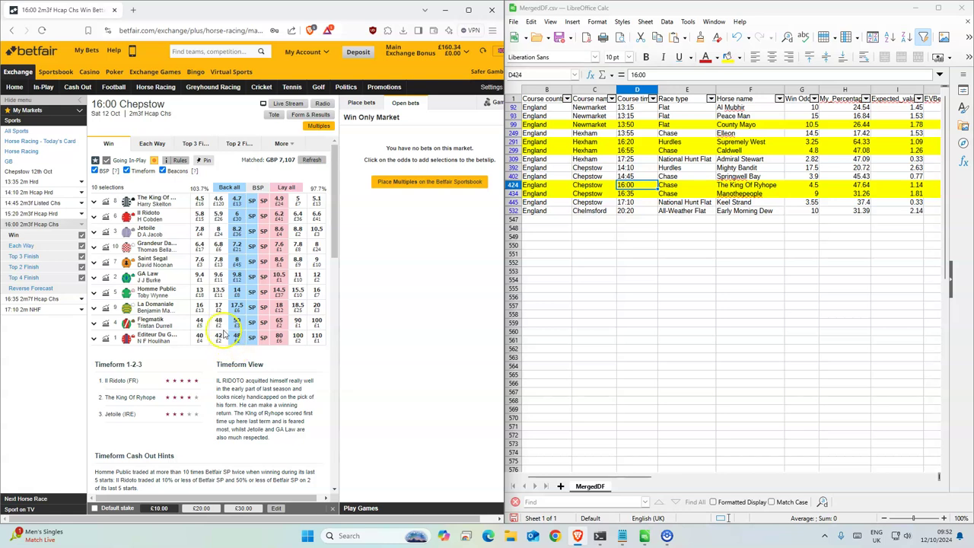
click(235, 199)
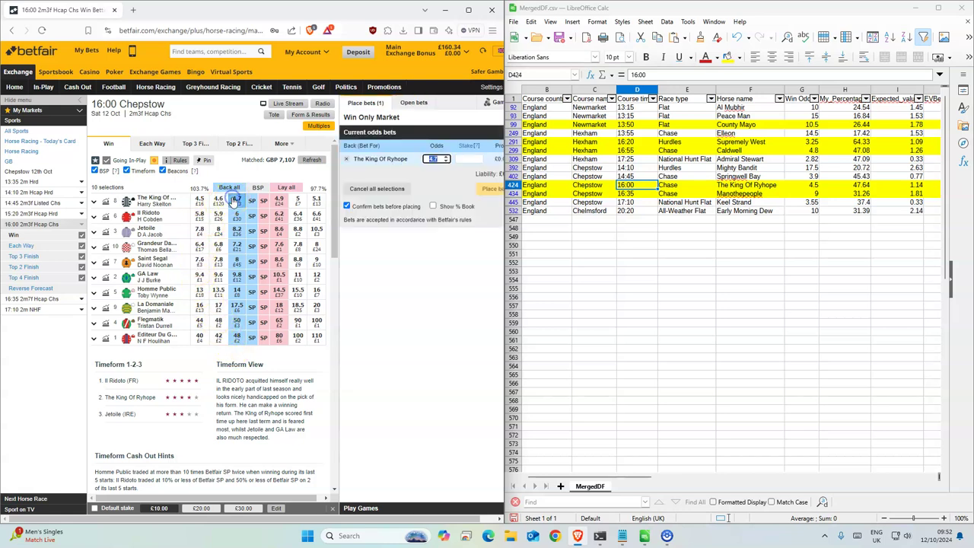
click(469, 158)
text(2)
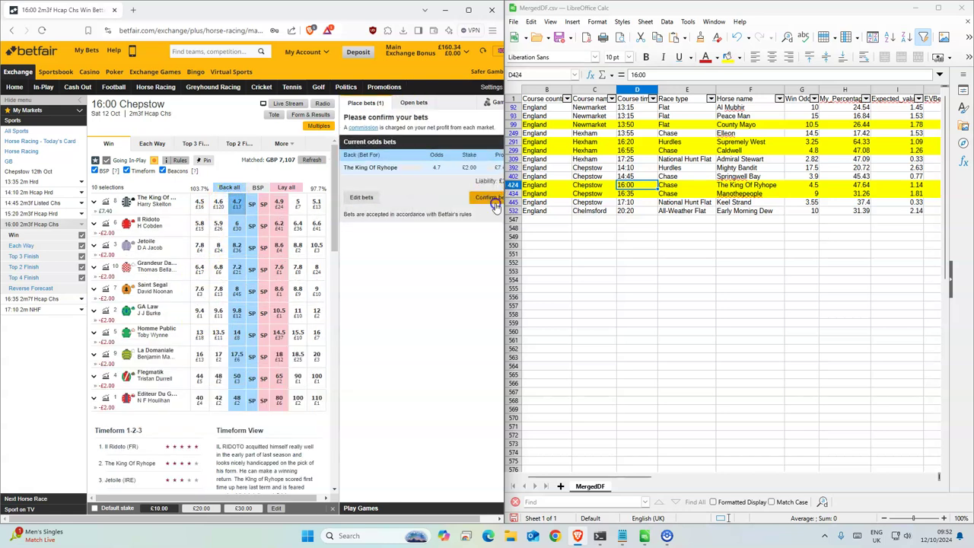
click(491, 199)
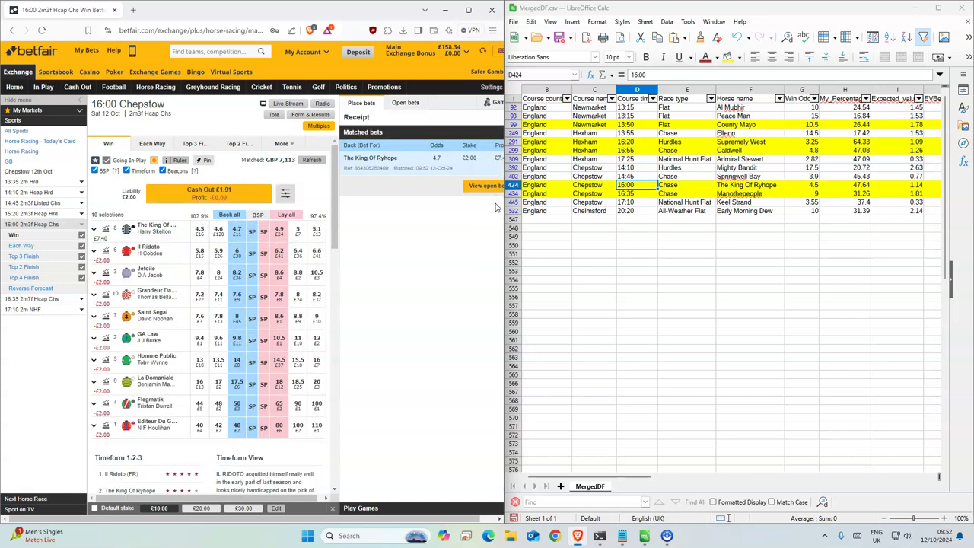
Step: Back Manothepeople at 9 for £2 in the 16:35 Chepstow, leaving £1.63 matched and £0.37 unmatched
click(624, 194)
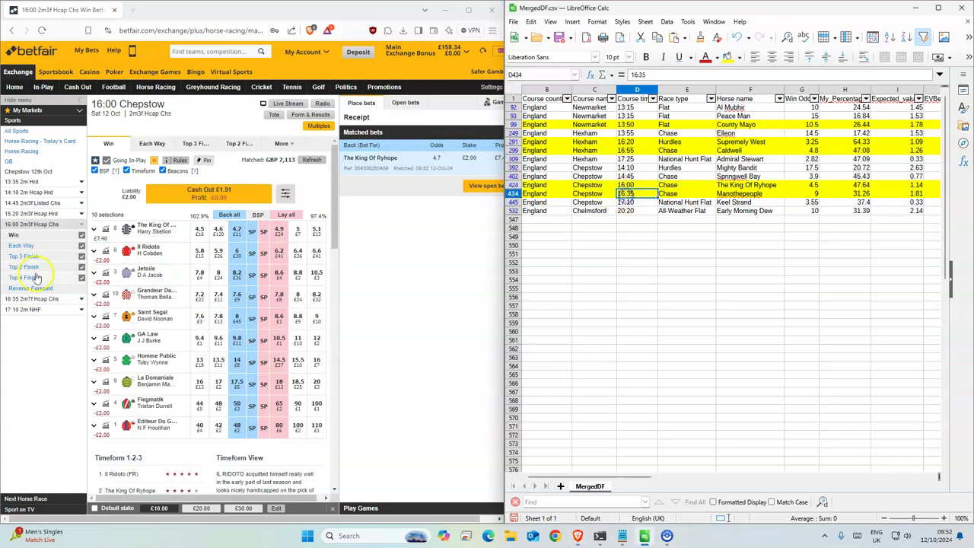
click(30, 299)
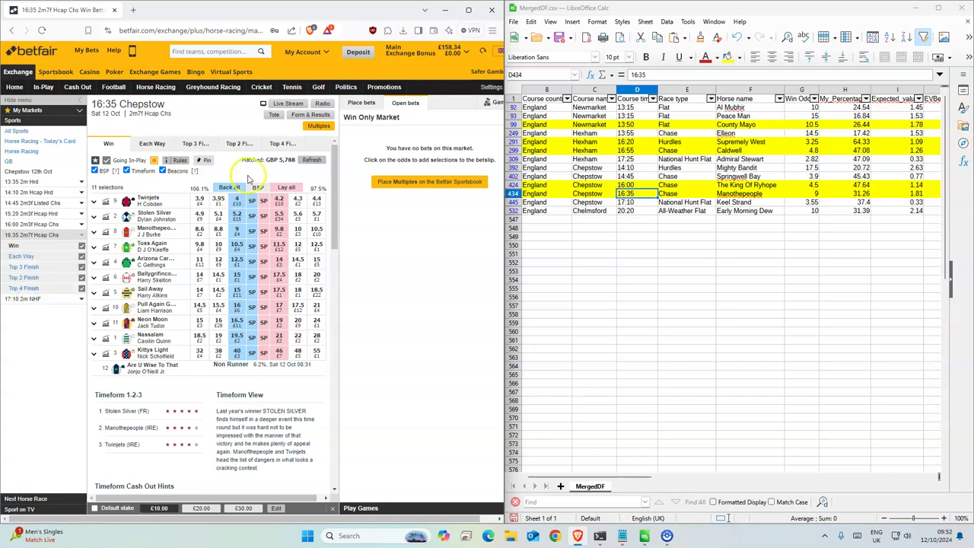
click(237, 230)
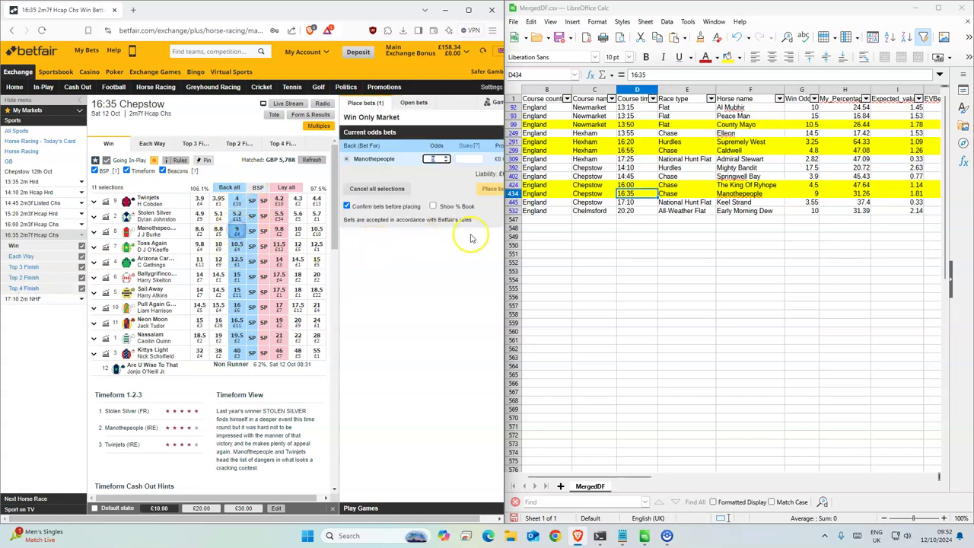
click(465, 159)
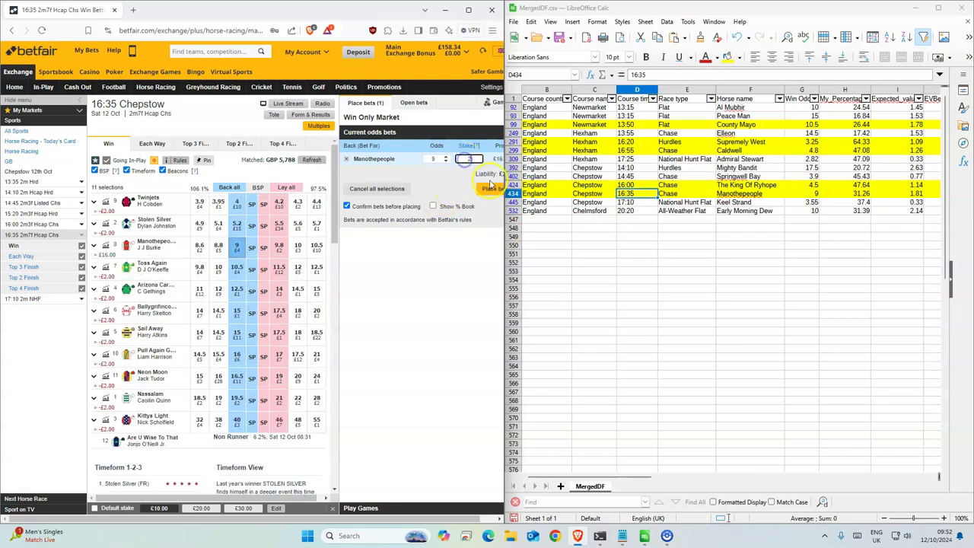
text(2)
click(493, 188)
click(491, 200)
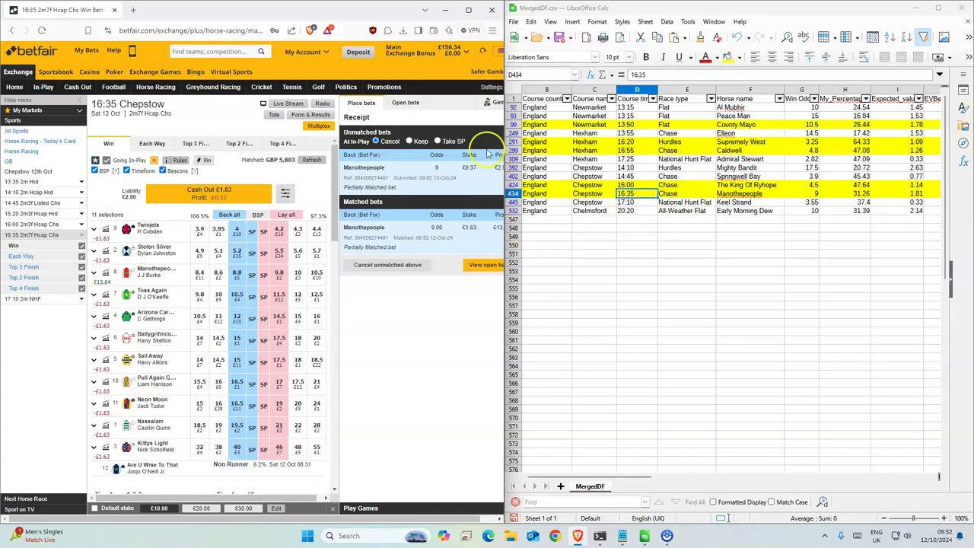